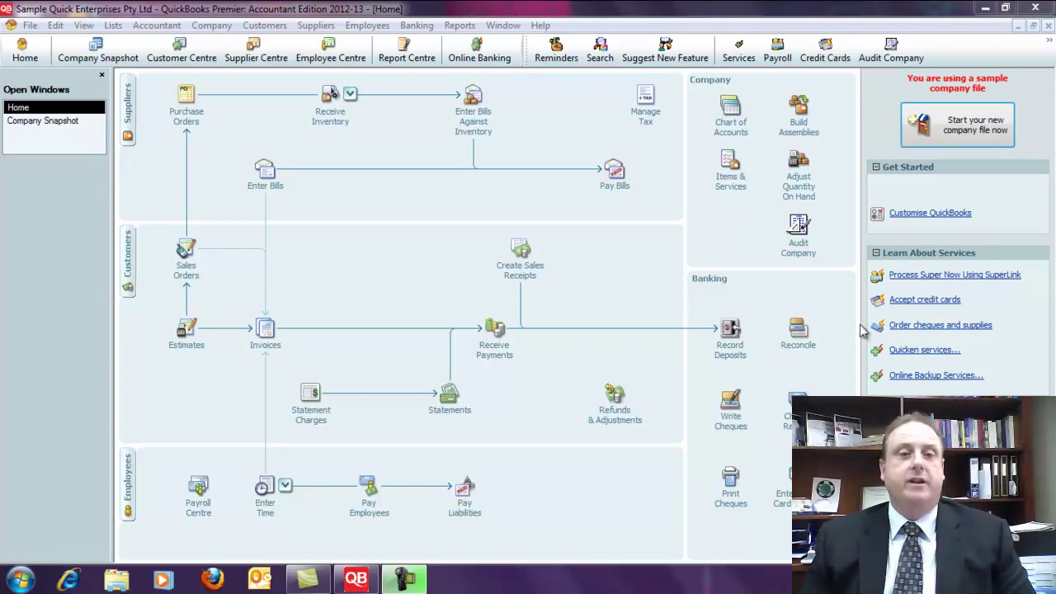
Open the Supplier Centre and edit the Casey Labour Hire supplier record.
left_click(312, 29)
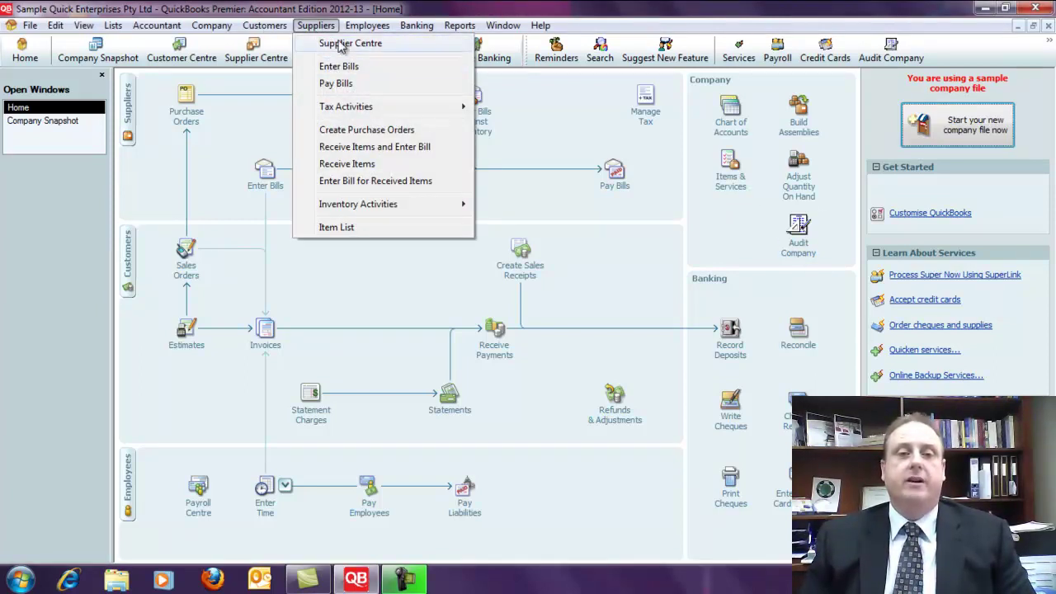
left_click(341, 45)
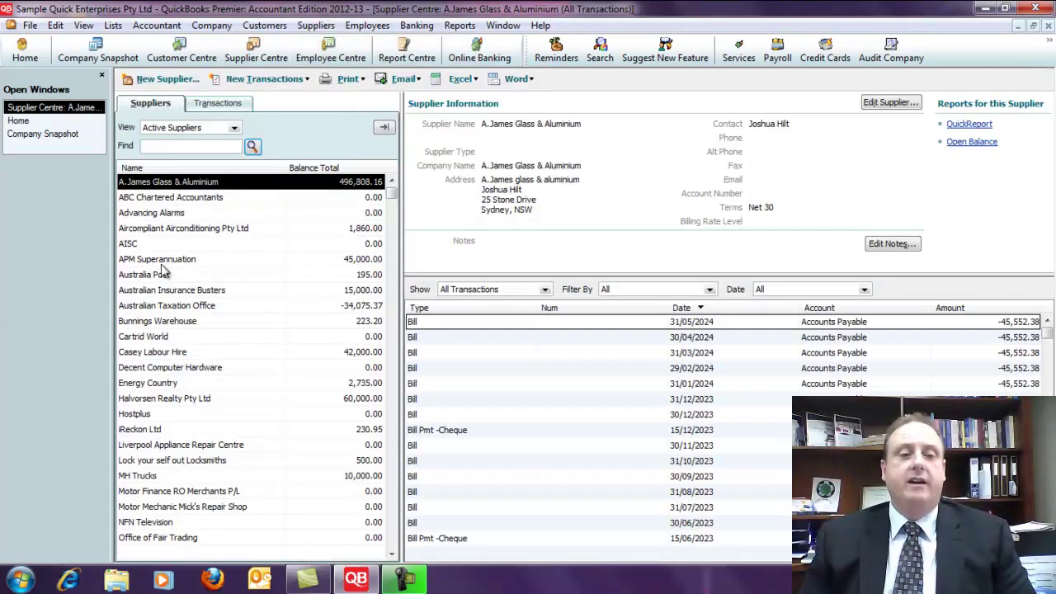
left_click(155, 352)
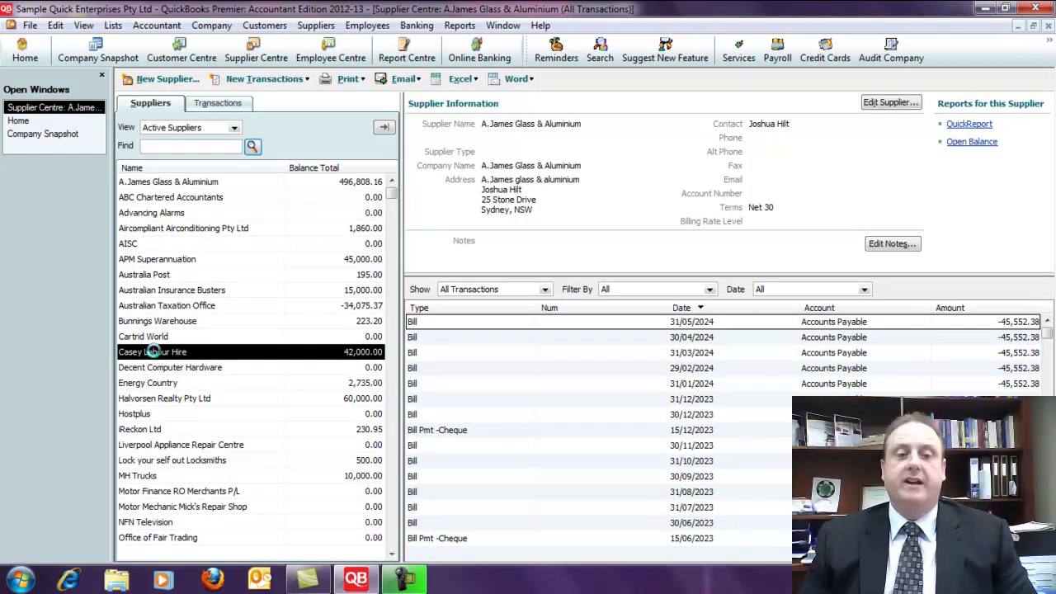
right_click(154, 352)
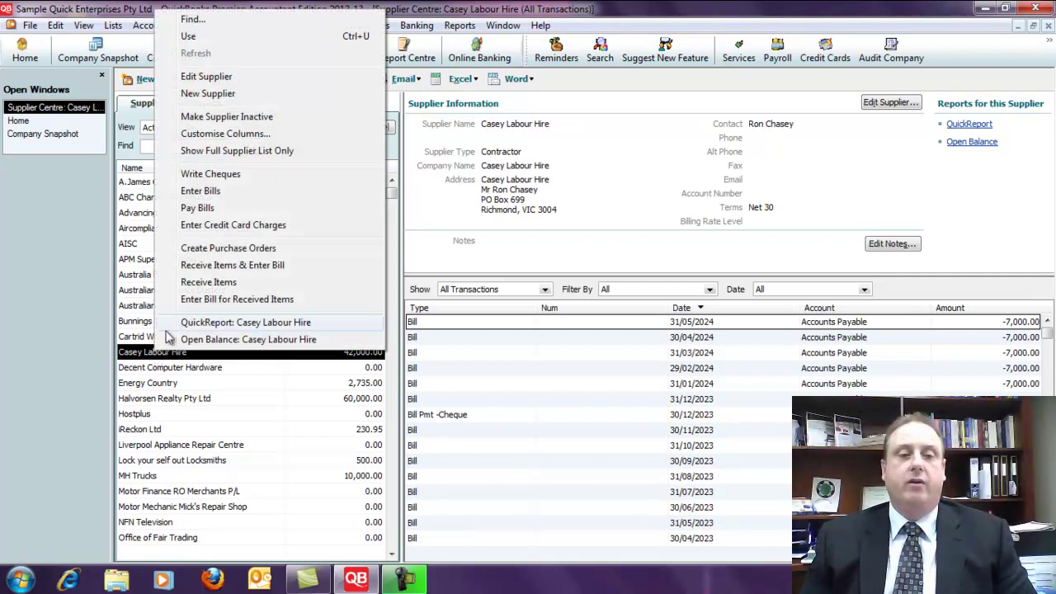
left_click(223, 77)
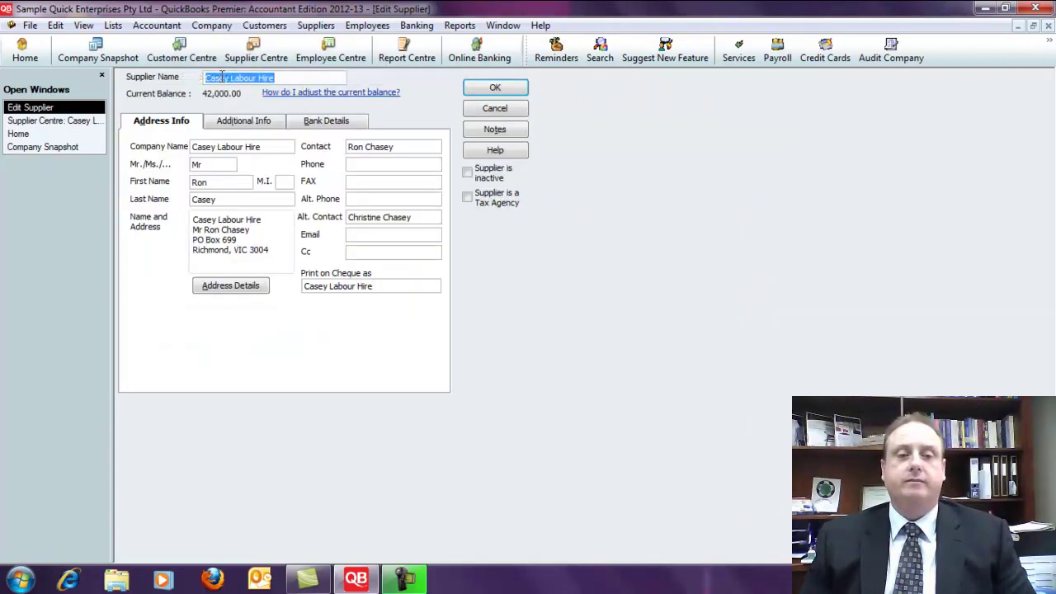
Confirm Casey Labour Hire's supplier type is Contractor and save the record.
left_click(232, 123)
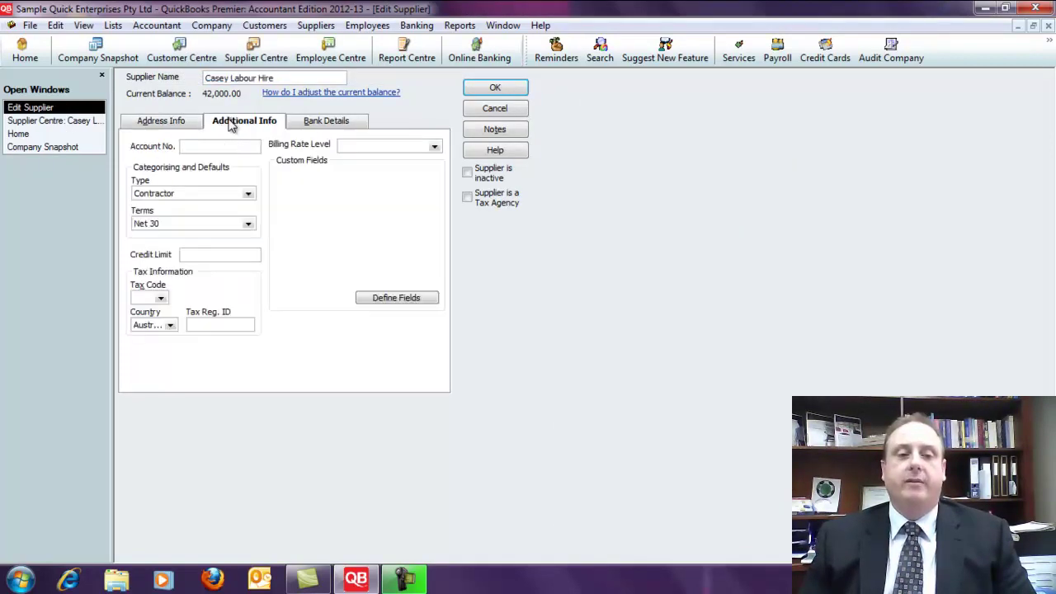
left_click(247, 193)
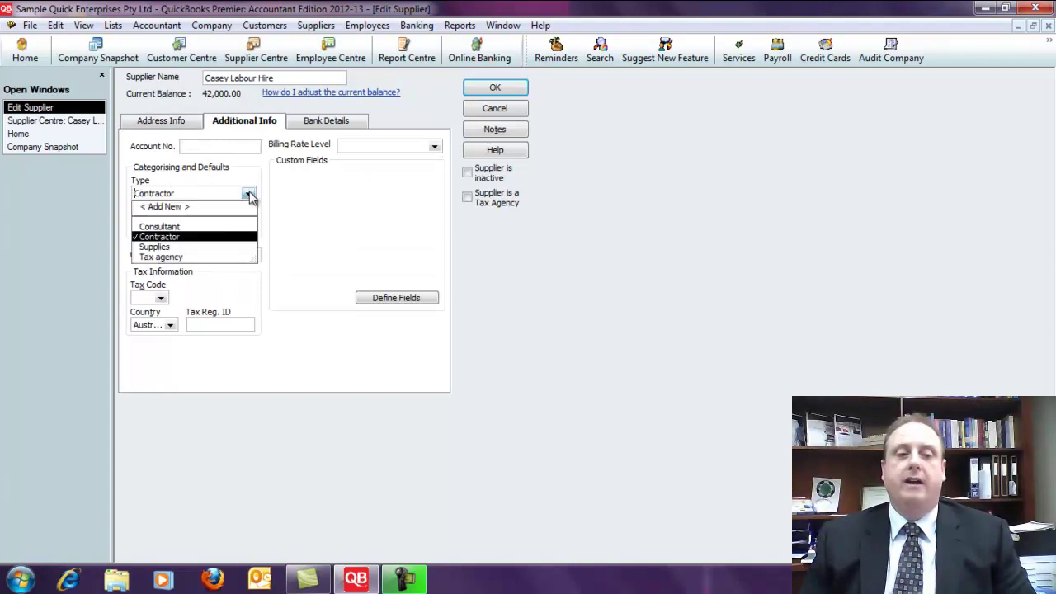
left_click(202, 240)
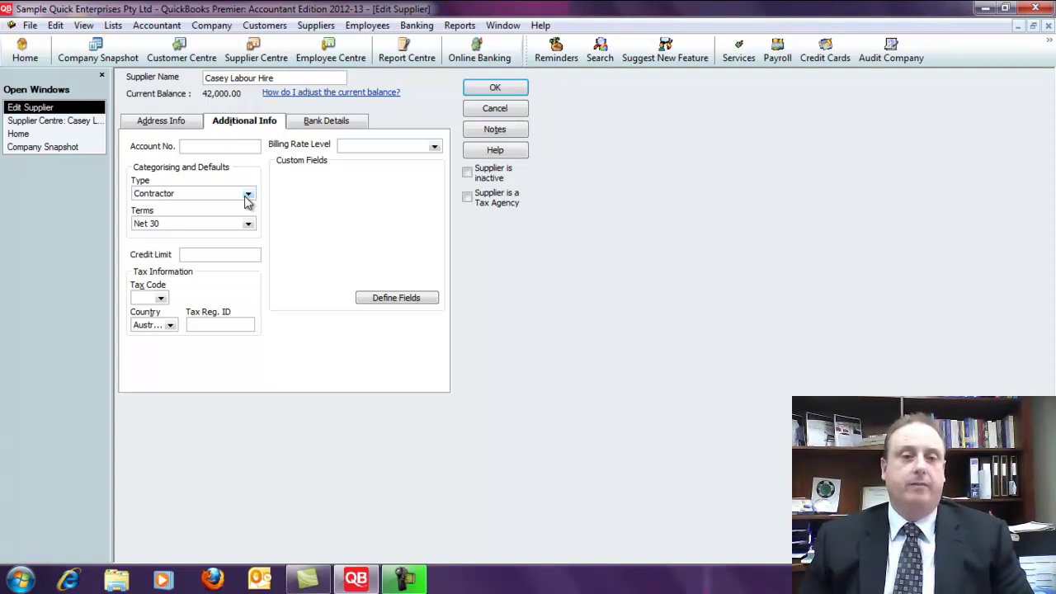
left_click(161, 123)
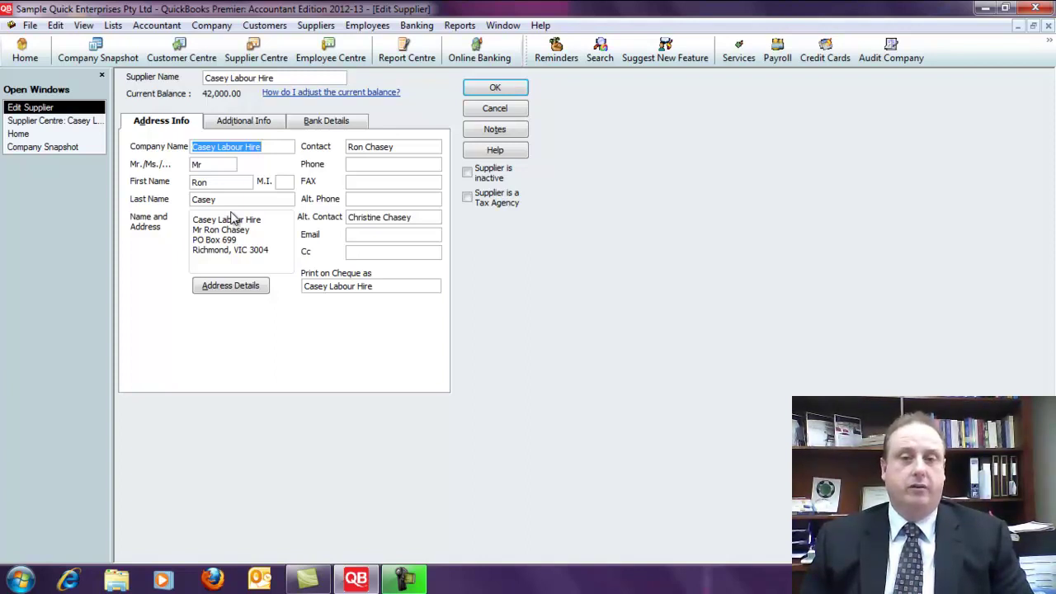
left_click(502, 87)
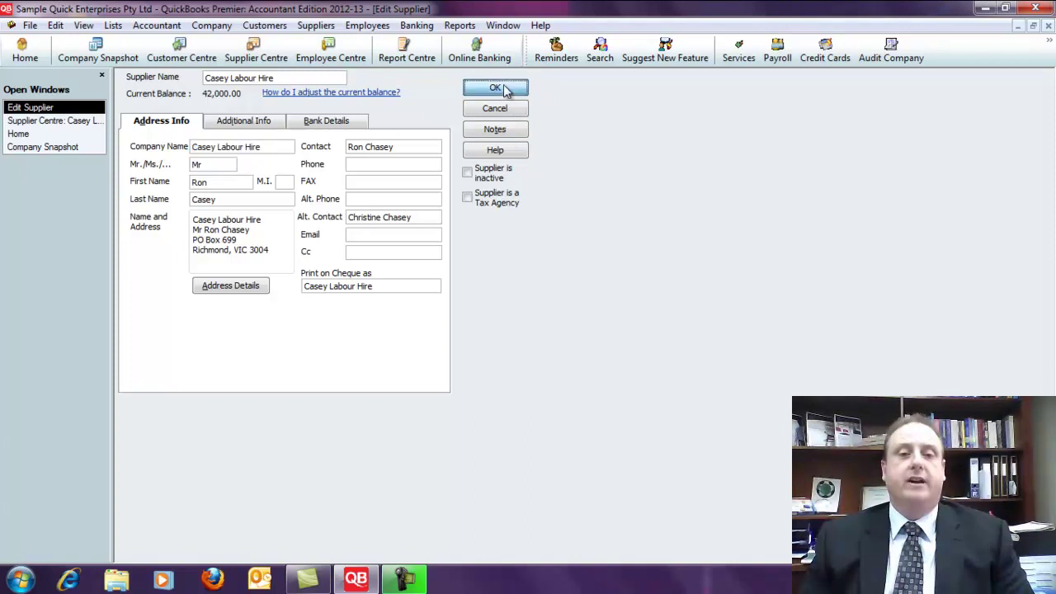
Close the Supplier Centre and run the Company & Financial Expenses by Supplier Detail report.
left_click(1048, 27)
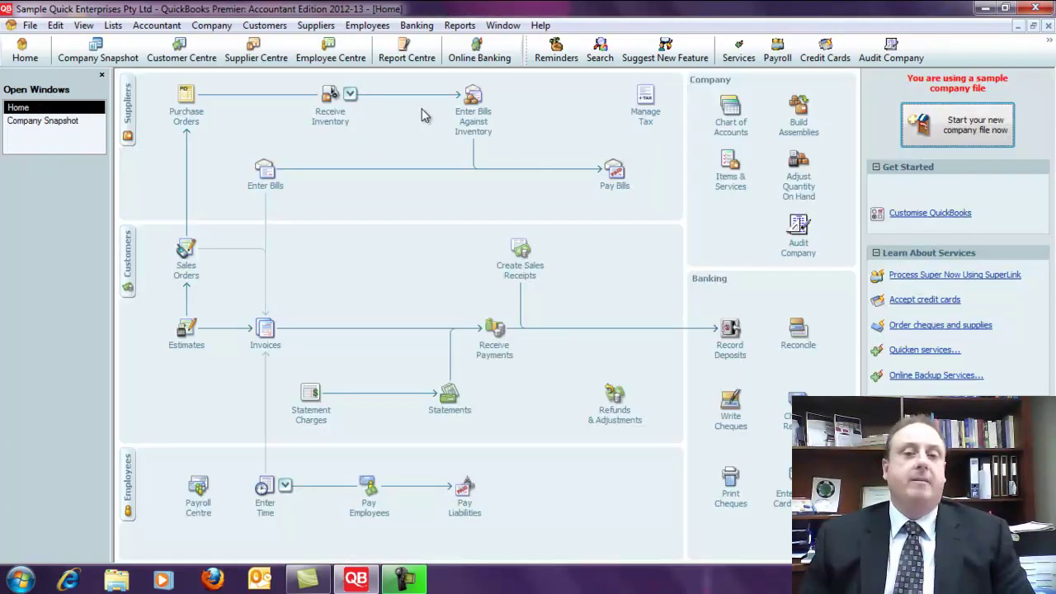
left_click(460, 26)
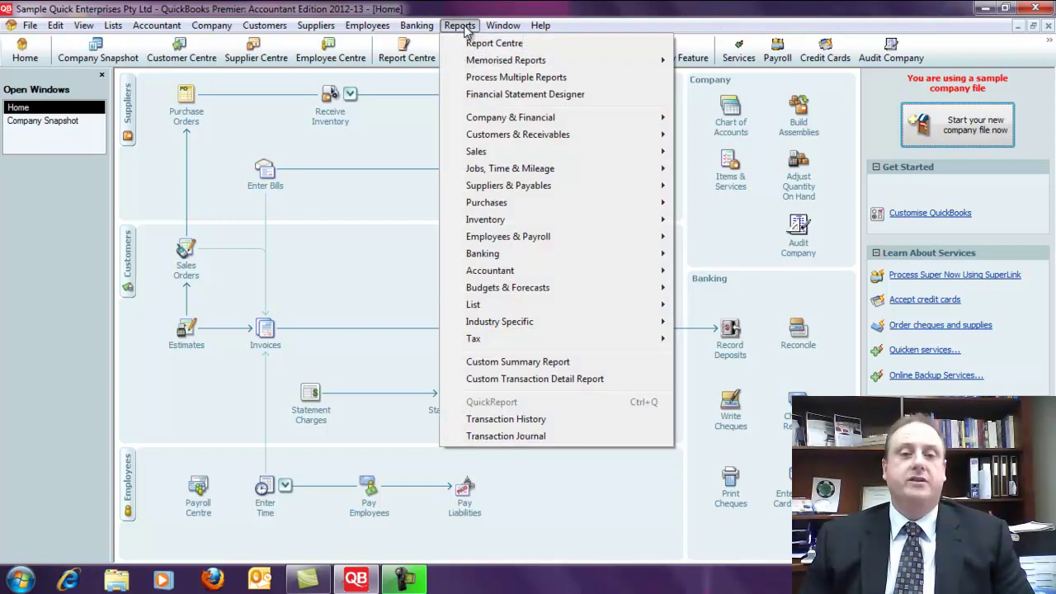
mouse_move(507, 124)
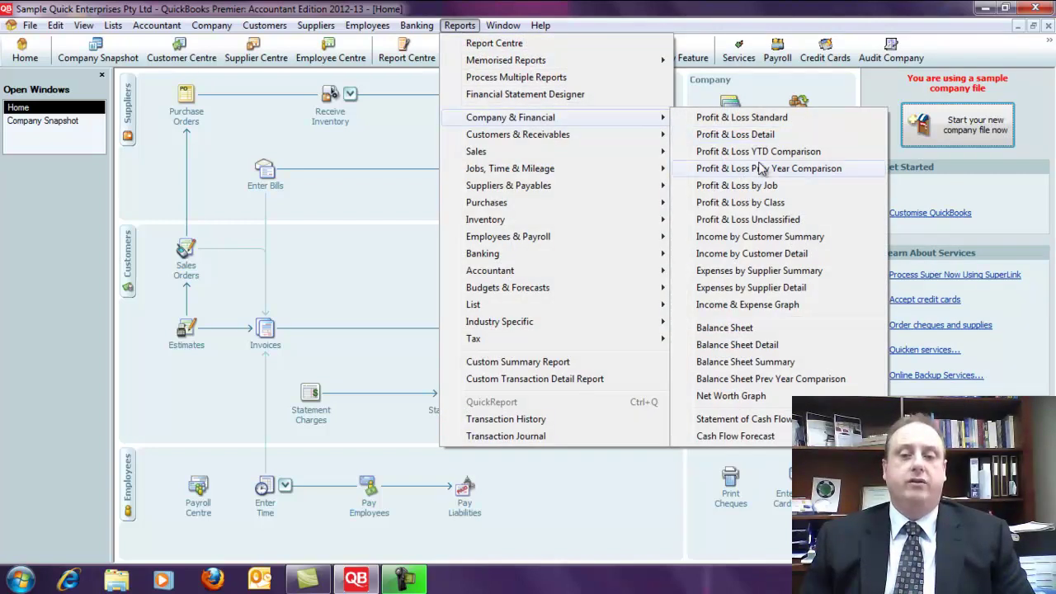
left_click(752, 289)
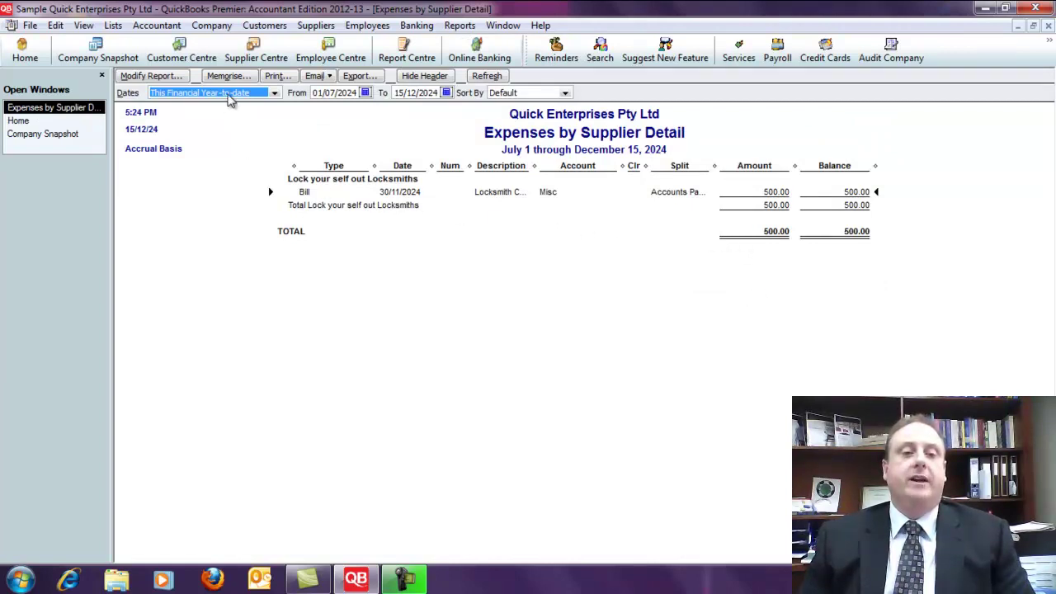
Switch the Expenses by Supplier Detail report basis to Cash.
left_click(162, 76)
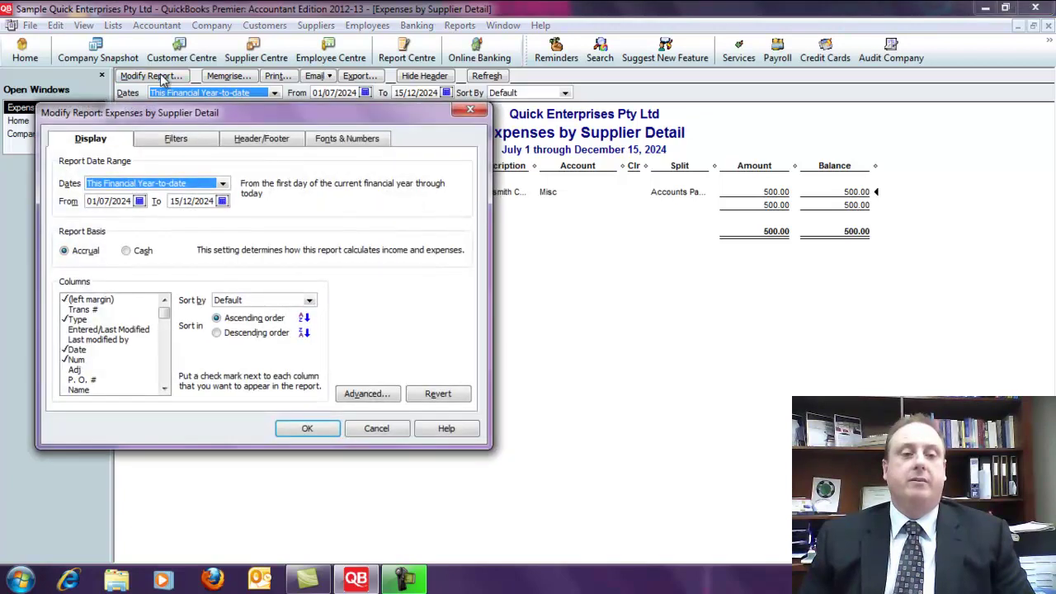
left_click(127, 252)
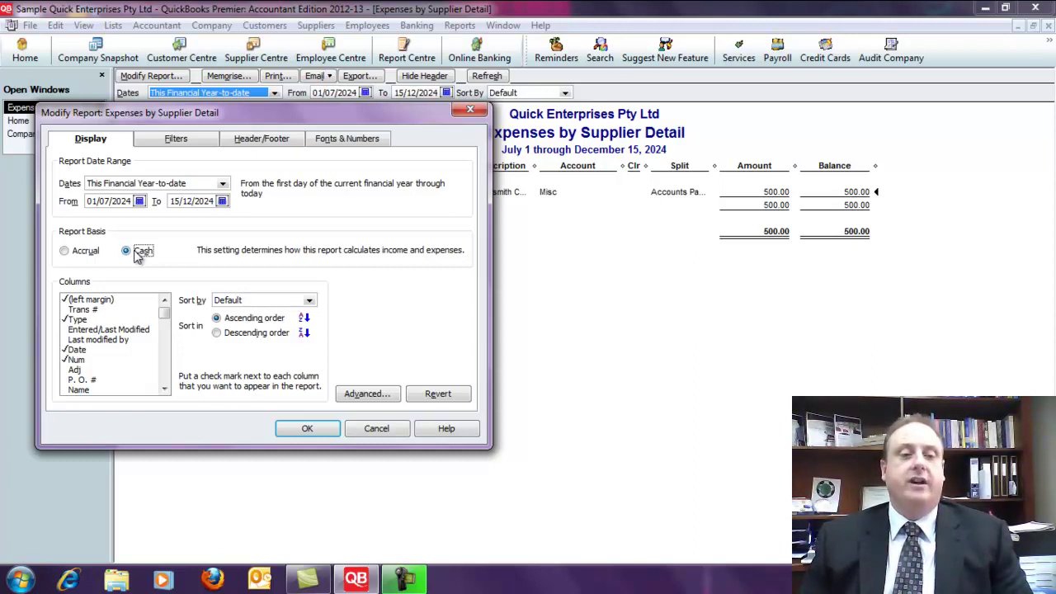
left_click_drag(167, 317, 162, 390)
Add the Tax Amount column and apply the report changes.
left_click(165, 301)
left_click(166, 301)
left_click(166, 302)
left_click(166, 302)
left_click(167, 303)
left_click(167, 302)
left_click(167, 302)
left_click(166, 302)
left_click(167, 302)
left_click(166, 302)
left_click(167, 302)
left_click(167, 302)
double_click(167, 302)
double_click(167, 302)
left_click(167, 302)
double_click(167, 302)
double_click(167, 302)
left_click(167, 302)
left_click(167, 302)
left_click(104, 321)
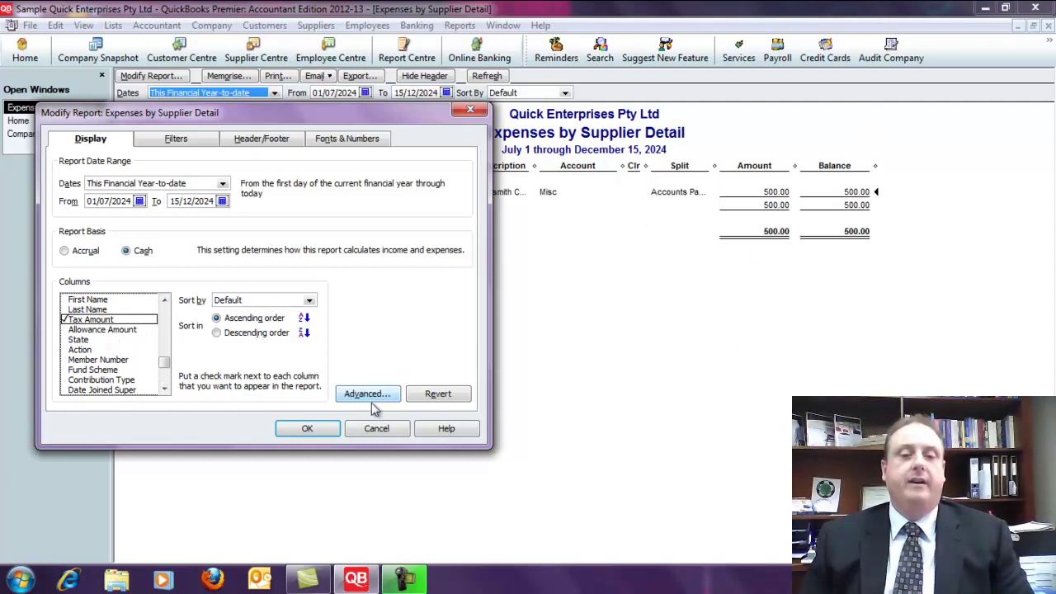
left_click(306, 430)
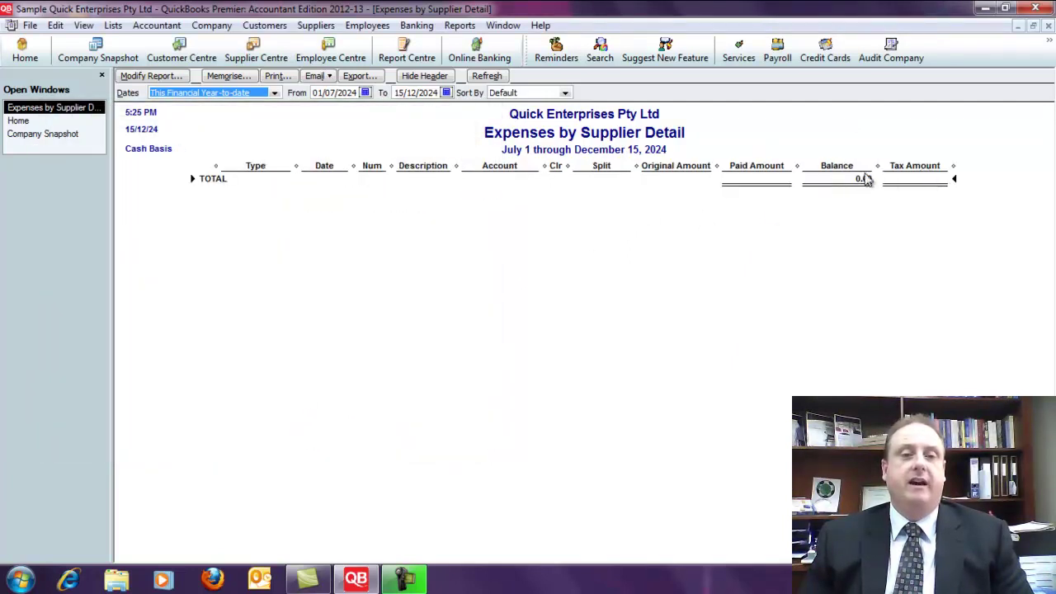
Filter the report by Supplier Type, keeping only Contractor suppliers.
left_click(142, 77)
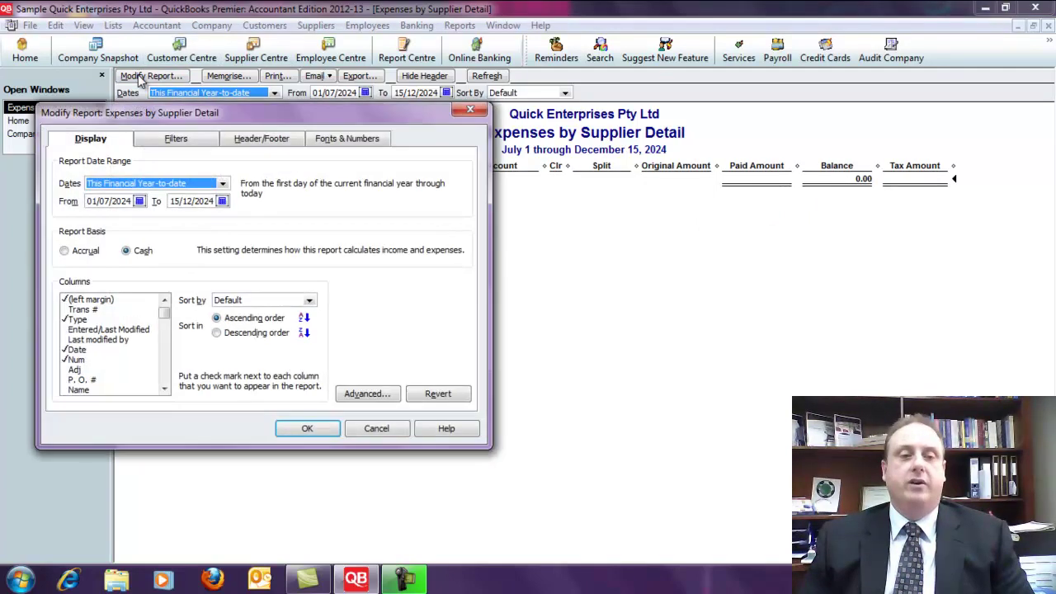
left_click(163, 143)
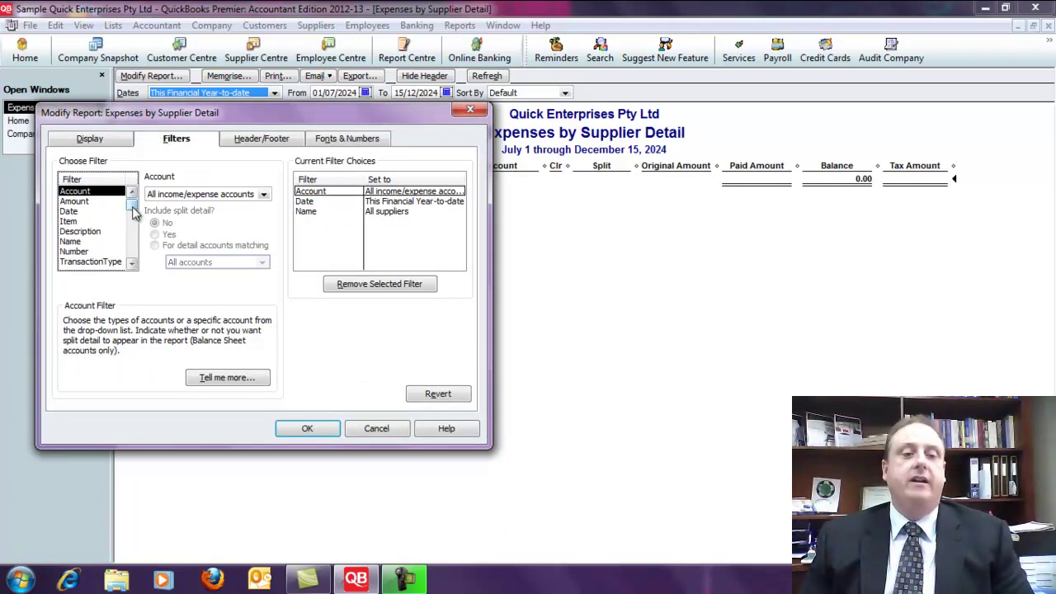
left_click(131, 259)
left_click(131, 259)
left_click(116, 252)
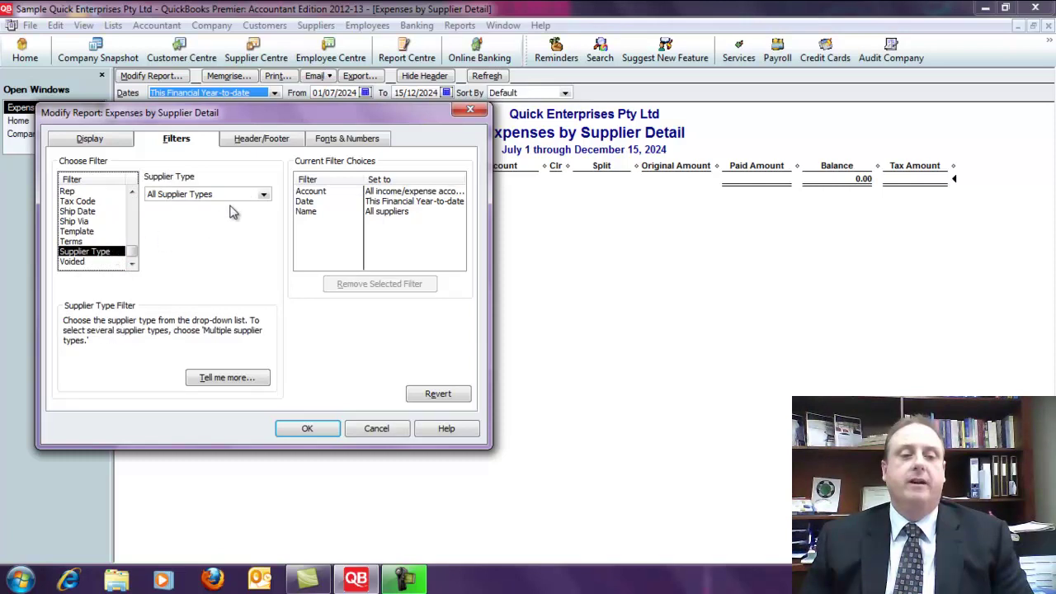
left_click(263, 194)
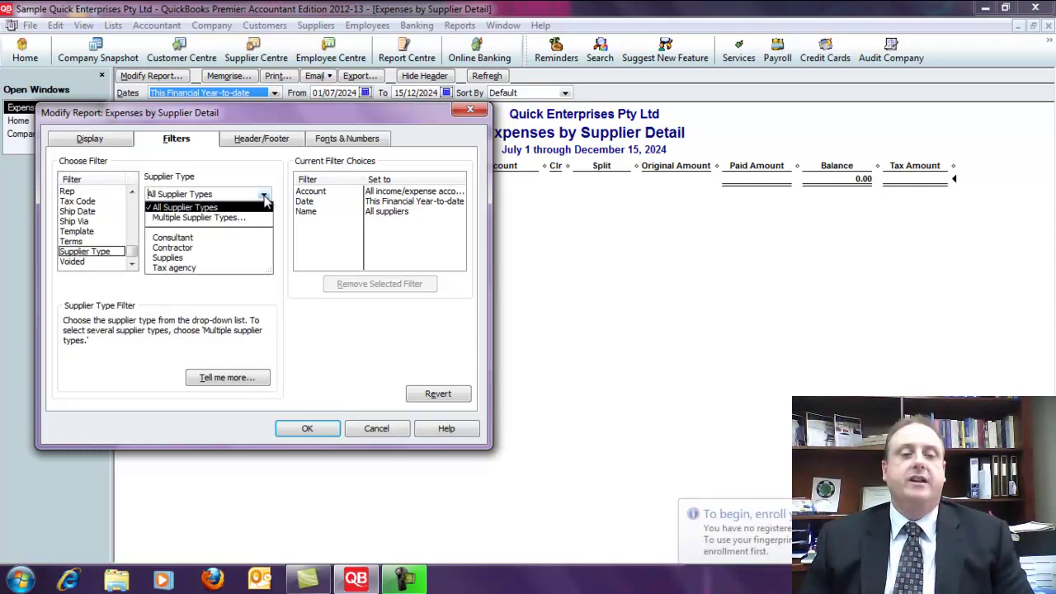
left_click(173, 247)
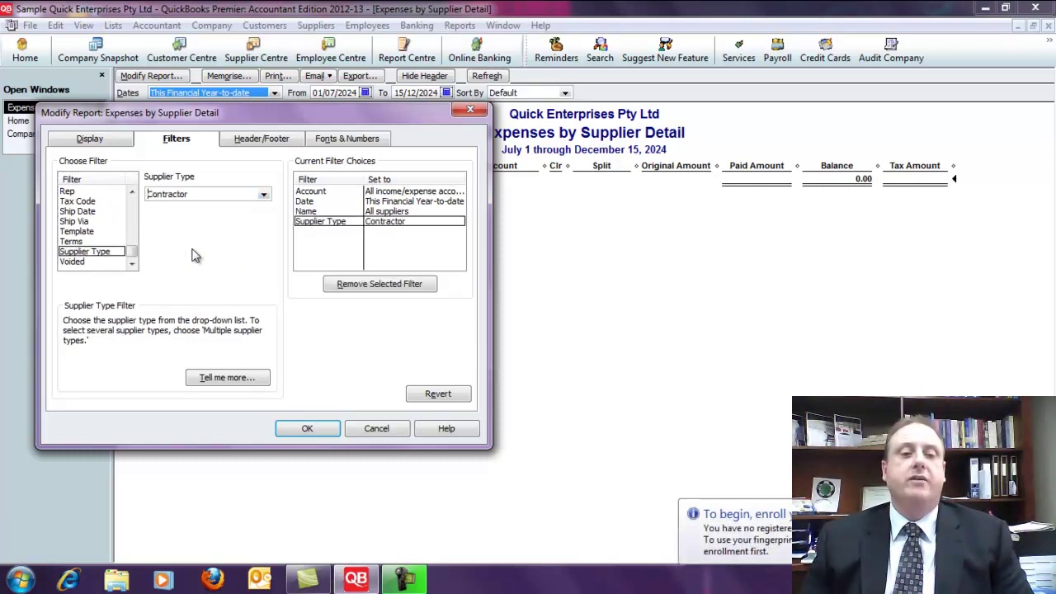
left_click(298, 430)
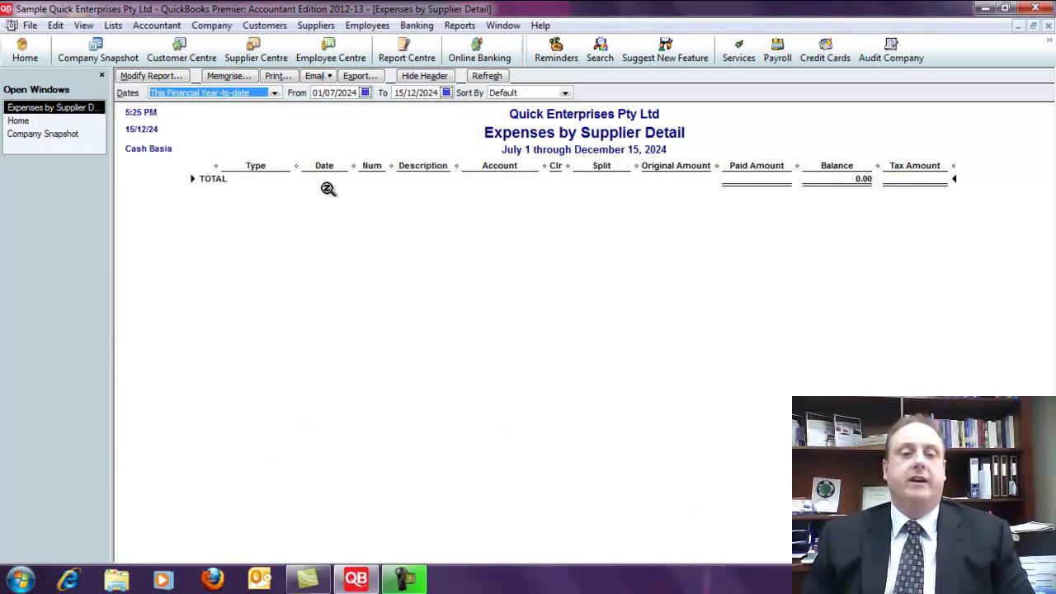
Set the report dates to Last Financial Year, July 2023 through June 2024.
left_click(275, 93)
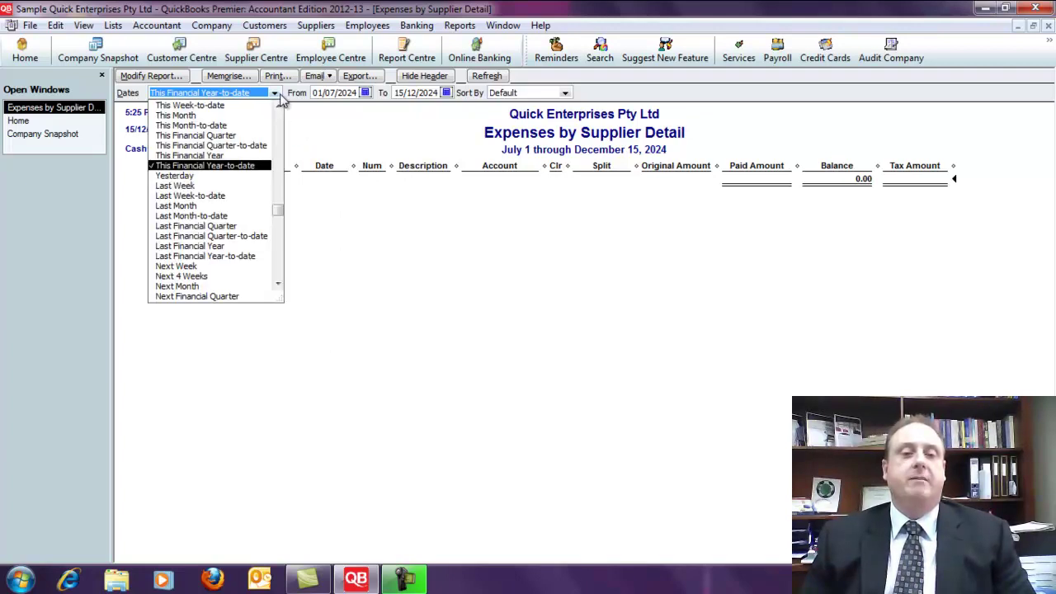
left_click(198, 246)
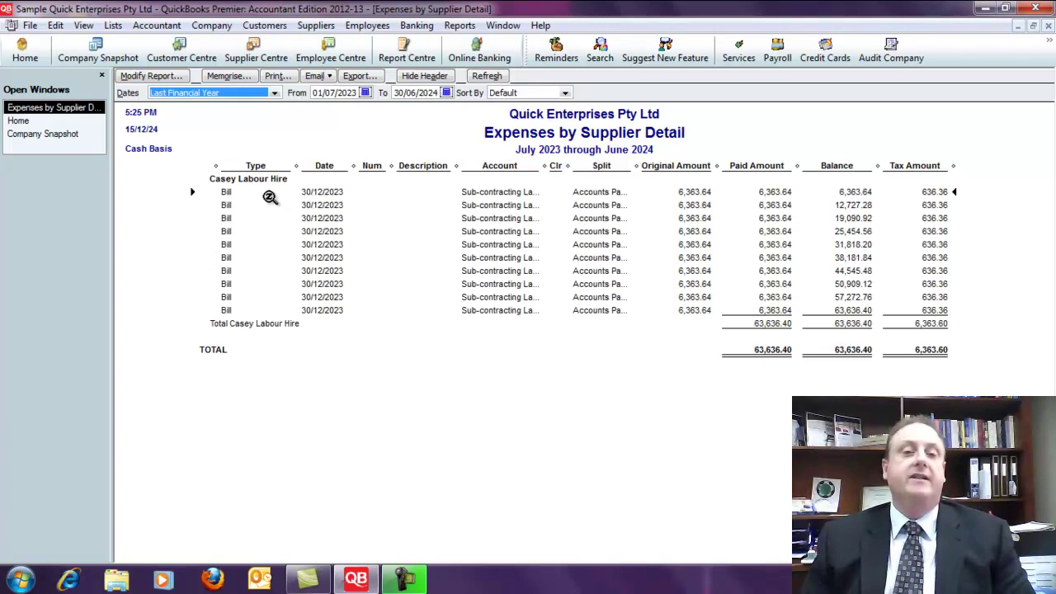